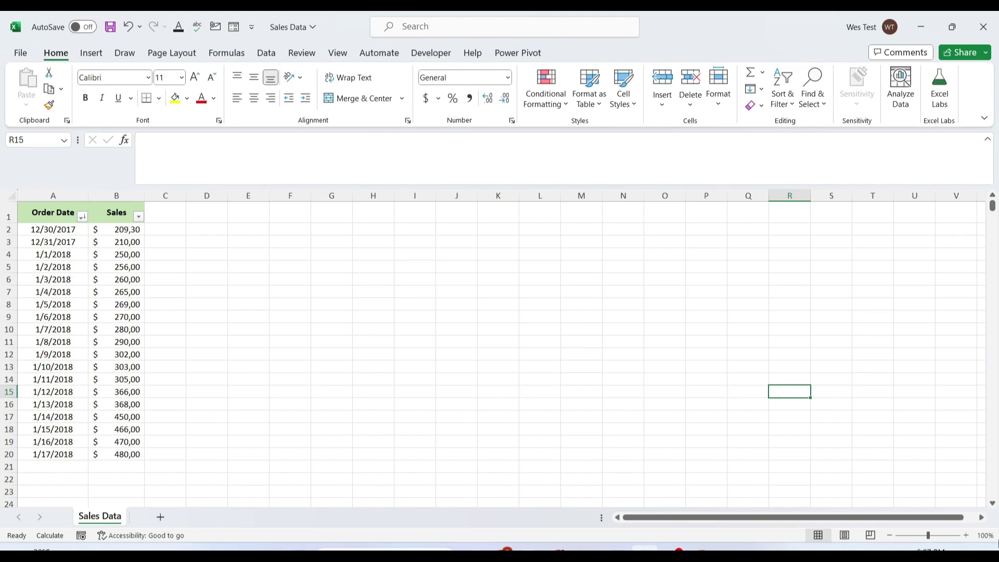
Insert a 2-D line chart of Order Date and Sales (A1:B20) and move it over columns D–K
{"action": "left_click", "coordinate": [39, 216]}
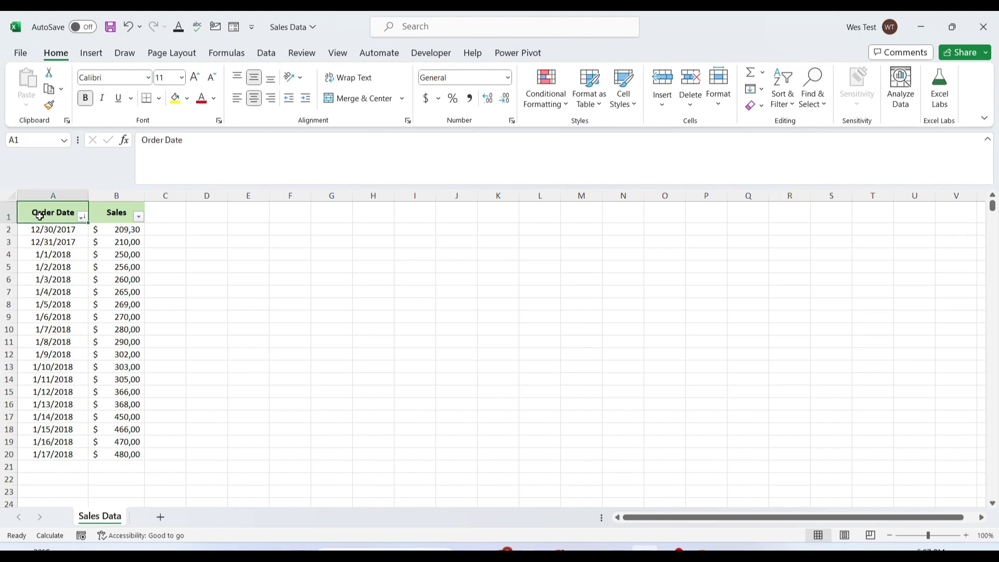
{"action": "mouse_move", "coordinate": [40, 216]}
{"action": "left_mouse_down"}
{"action": "mouse_move", "coordinate": [78, 411]}
{"action": "mouse_move", "coordinate": [117, 455]}
{"action": "left_mouse_up"}
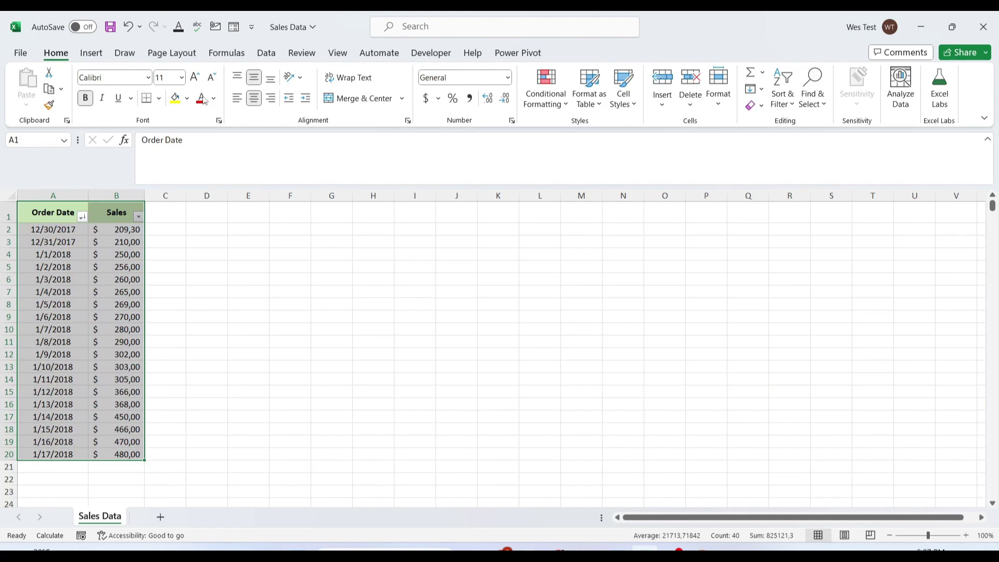
{"action": "left_click", "coordinate": [88, 54]}
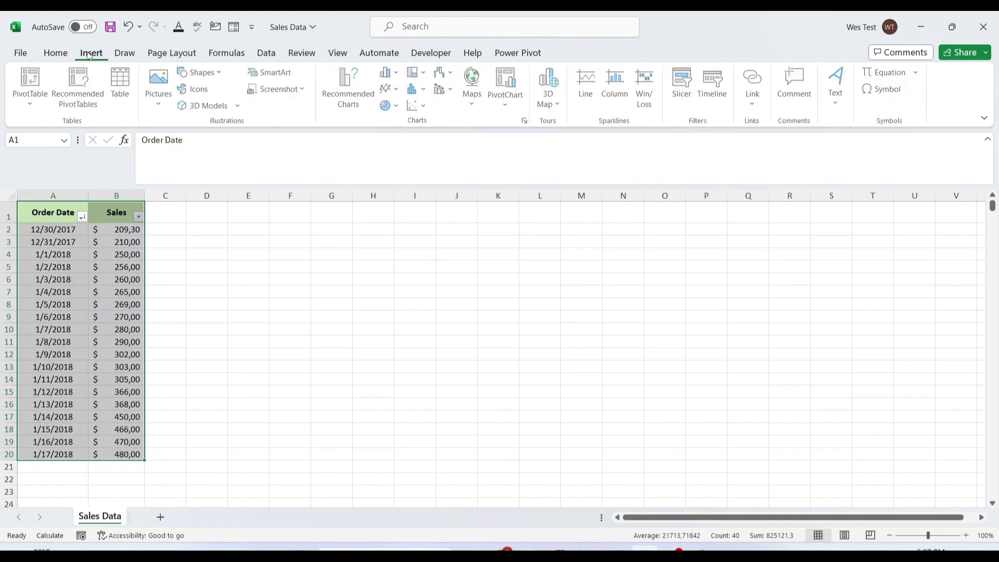
{"action": "left_click", "coordinate": [399, 92]}
{"action": "left_click", "coordinate": [397, 135]}
{"action": "left_click_drag", "start_coordinate": [390, 270], "coordinate": [231, 224]}
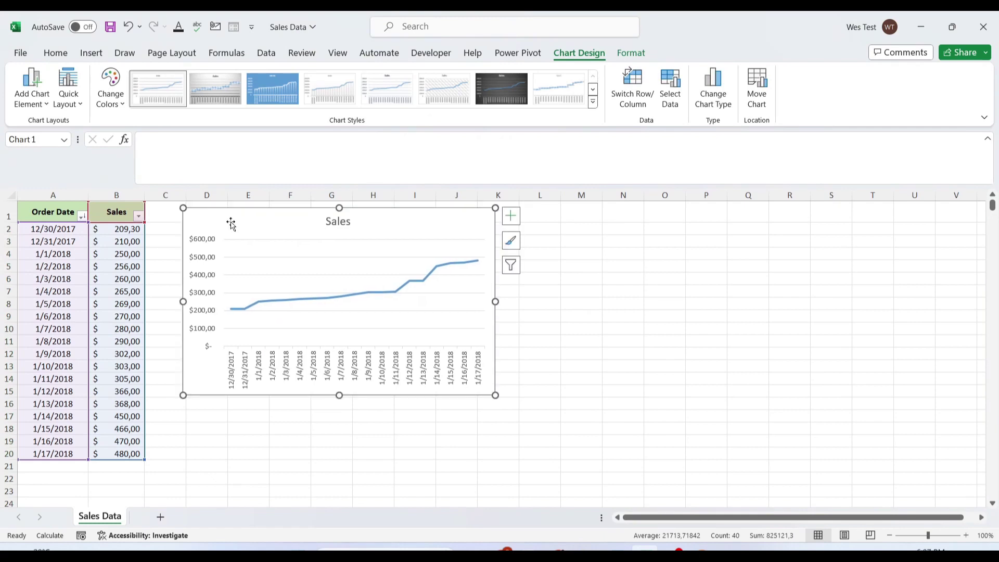
{"action": "left_click", "coordinate": [511, 223]}
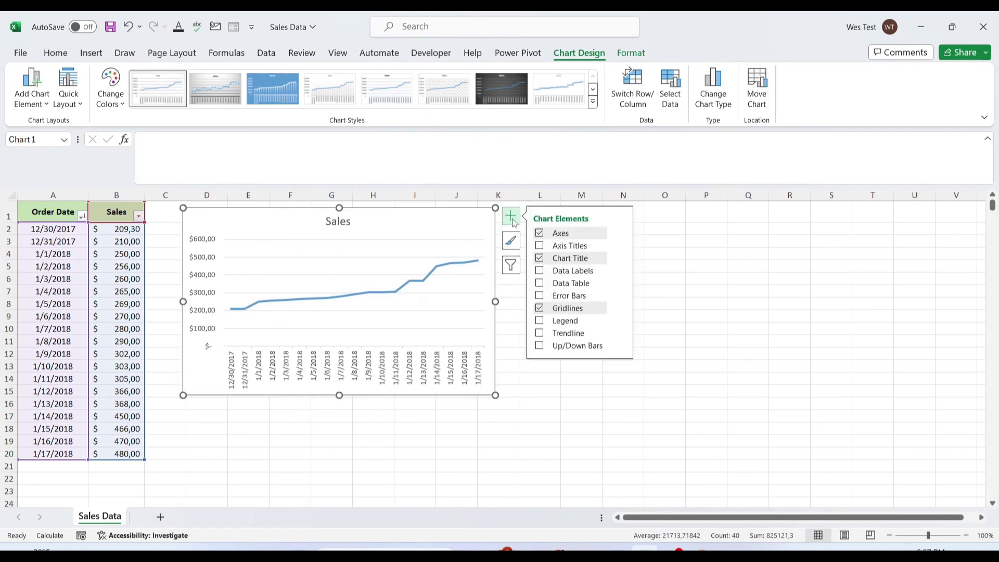
Add a trendline from Chart Elements, then select the Sales data series and bring up its context menu
{"action": "left_click", "coordinate": [540, 336]}
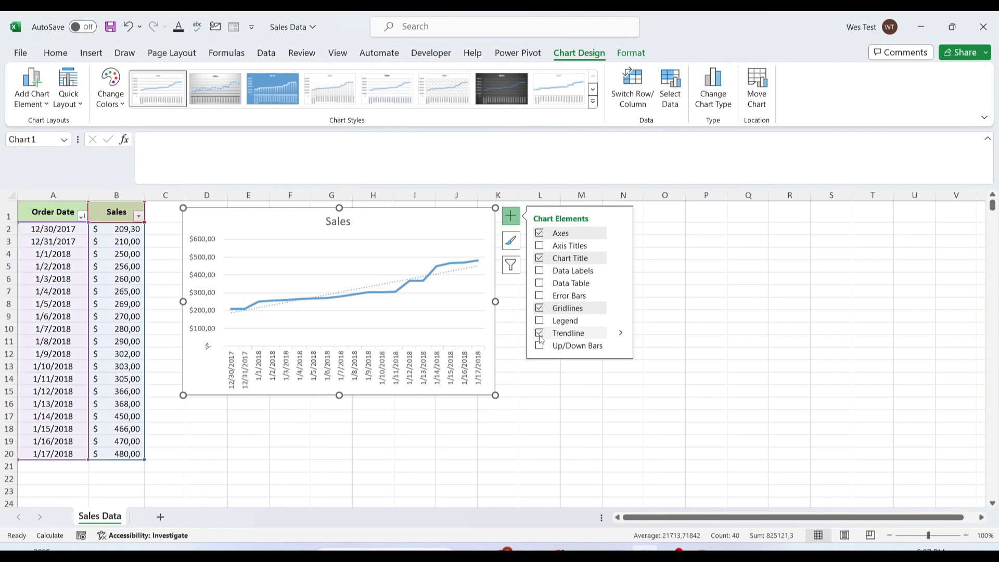
{"action": "left_click", "coordinate": [618, 335]}
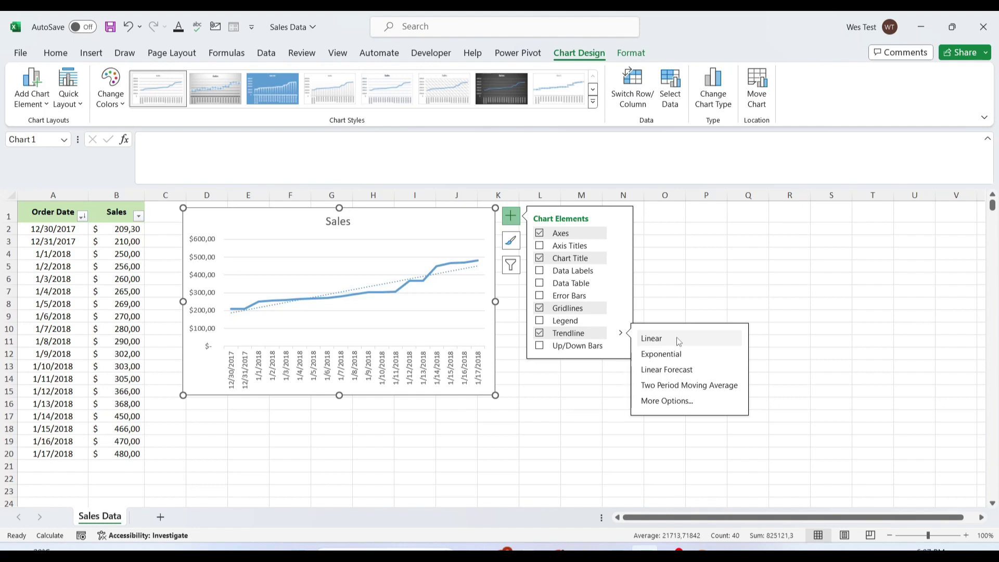
{"action": "left_click", "coordinate": [400, 294]}
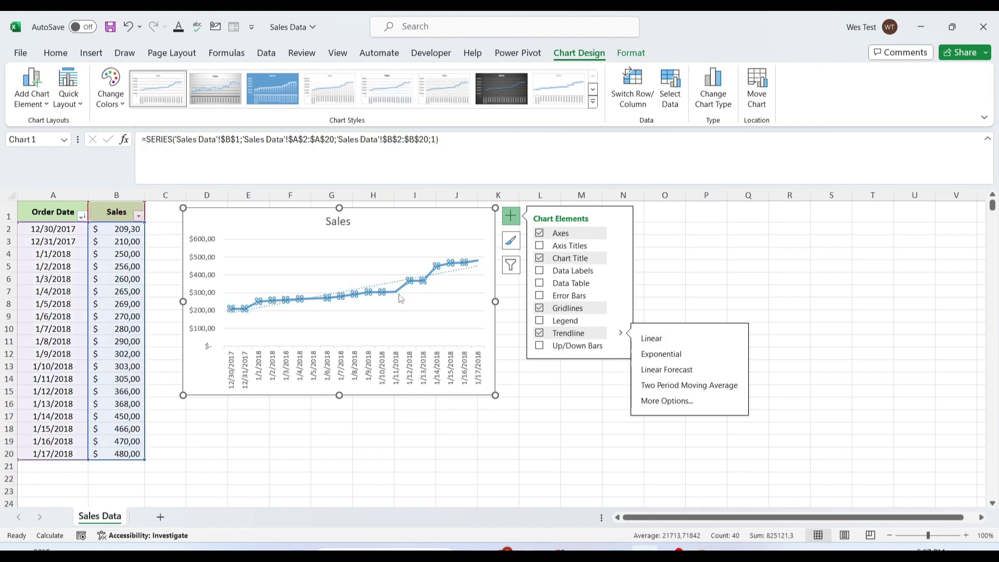
{"action": "right_click", "coordinate": [397, 296]}
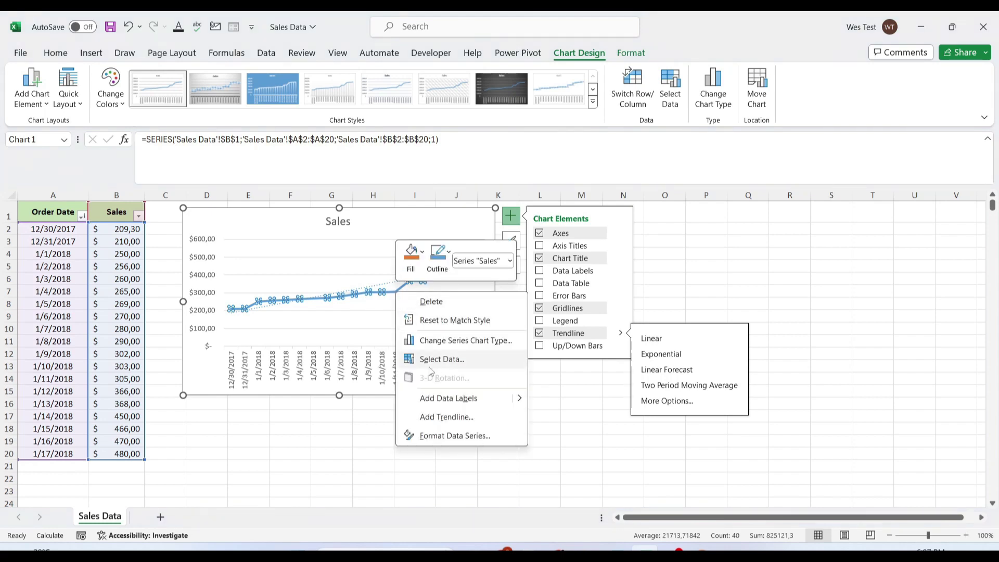
Choose Add Trendline... to open the Format Trendline pane with a Linear trendline
{"action": "left_click", "coordinate": [441, 417]}
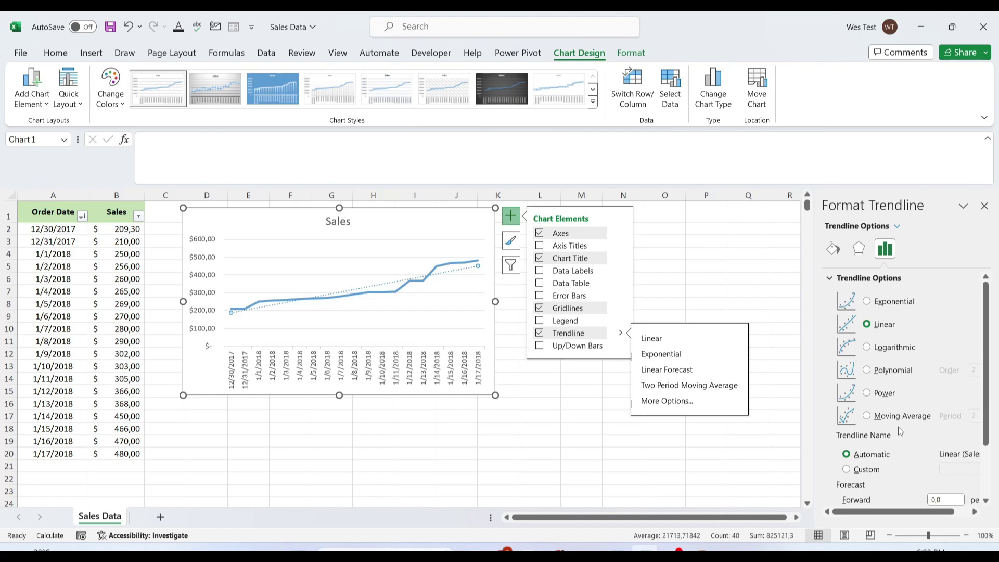
Format the trendline as a solid Dark Blue line with 3 pt width
{"action": "left_click", "coordinate": [840, 255]}
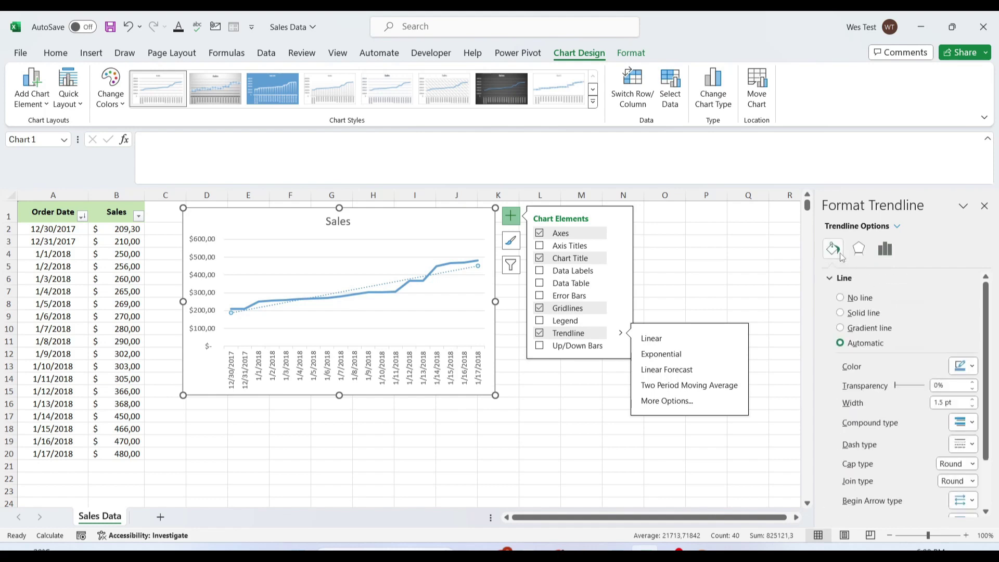
{"action": "left_click", "coordinate": [972, 400]}
{"action": "left_click", "coordinate": [972, 400]}
{"action": "left_click", "coordinate": [972, 400]}
{"action": "left_click", "coordinate": [972, 401]}
{"action": "left_click", "coordinate": [972, 400]}
{"action": "left_click", "coordinate": [972, 400]}
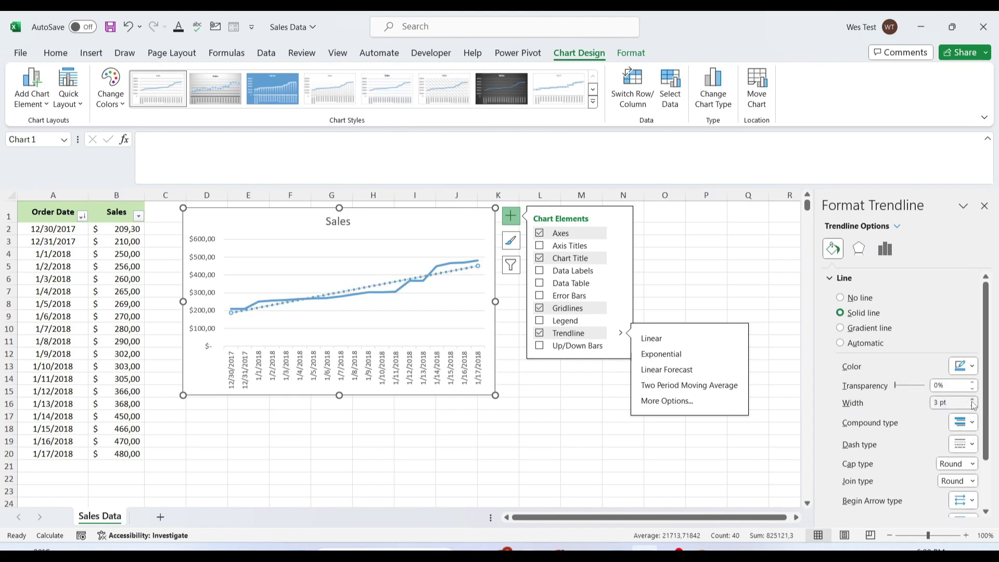
{"action": "left_click", "coordinate": [971, 366]}
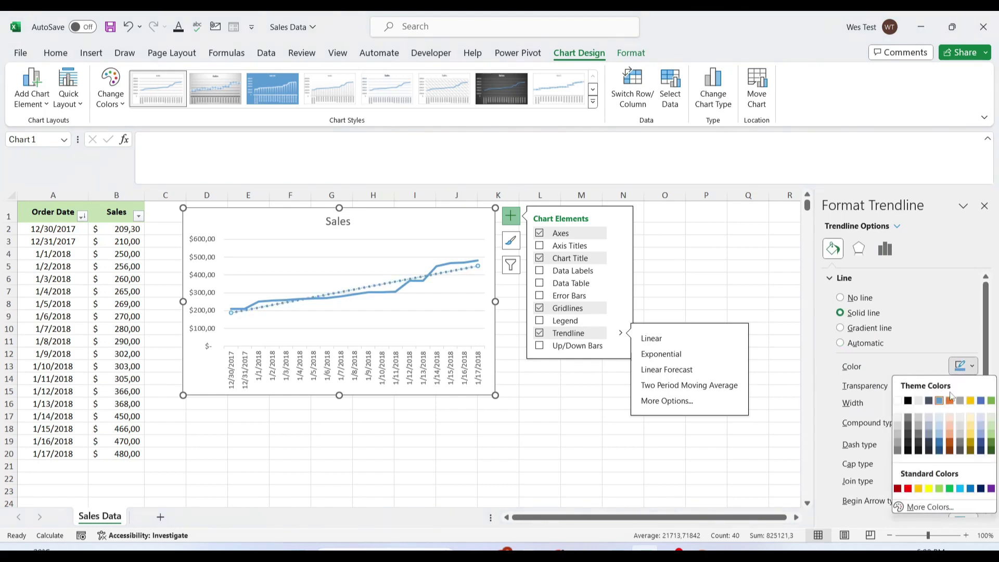
{"action": "left_click", "coordinate": [930, 401]}
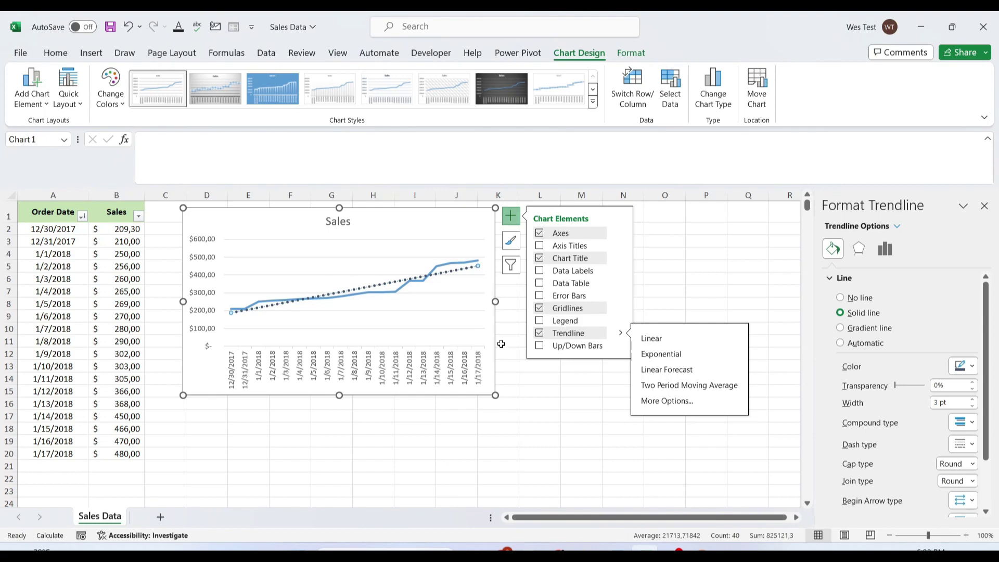
{"action": "left_click", "coordinate": [885, 249]}
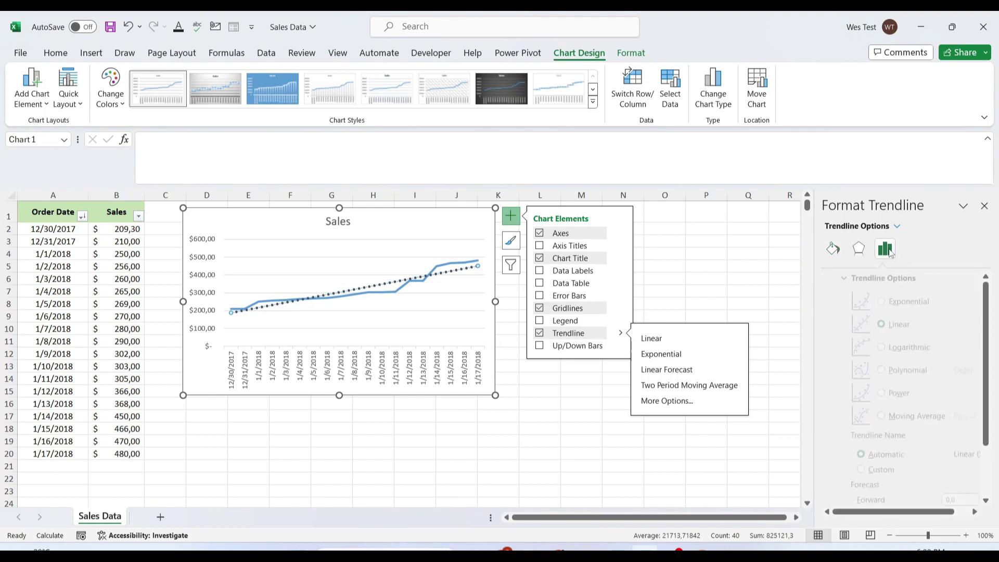
Set the trendline's Forecast Forward to 3 periods, extending the axis to 1/20/2018
{"action": "scroll", "coordinate": [888, 395], "scroll_direction": "down", "scroll_amount": 3}
{"action": "left_click", "coordinate": [950, 427]}
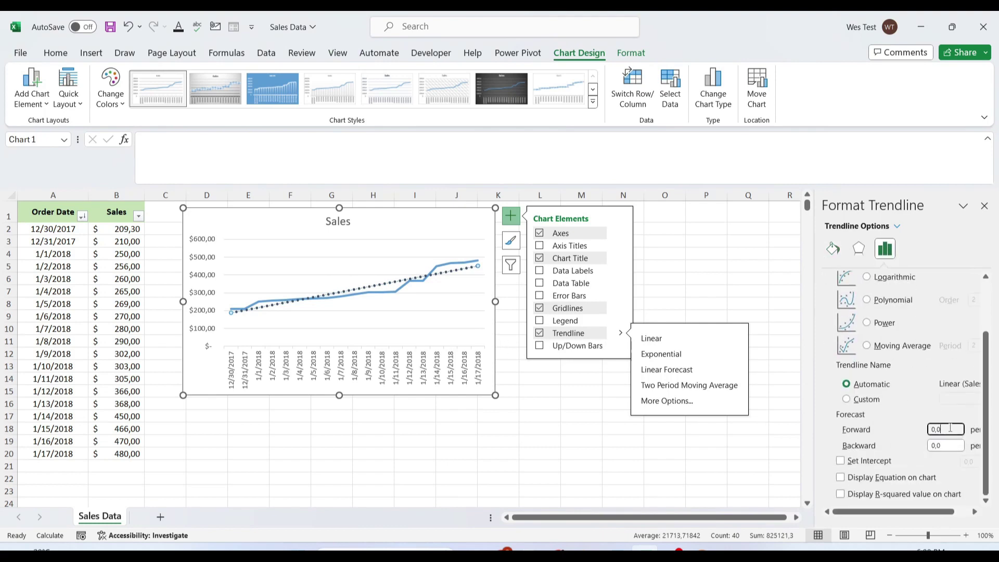
{"action": "key", "text": "BackSpace"}
{"action": "key", "text": "BackSpace"}
{"action": "key", "text": "BackSpace"}
{"action": "type", "text": "3"}
{"action": "scroll", "coordinate": [927, 447], "scroll_direction": "up", "scroll_amount": 1}
{"action": "scroll", "coordinate": [901, 437], "scroll_direction": "down", "scroll_amount": 1}
{"action": "left_click", "coordinate": [753, 476]}
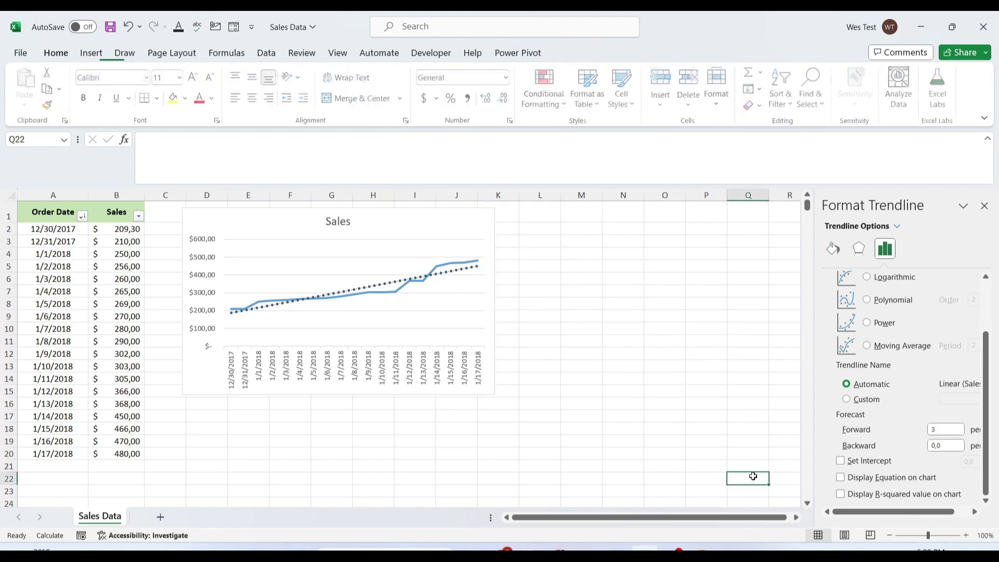
Reselect the chart's trendline and return to its Trendline Options
{"action": "left_click", "coordinate": [481, 311]}
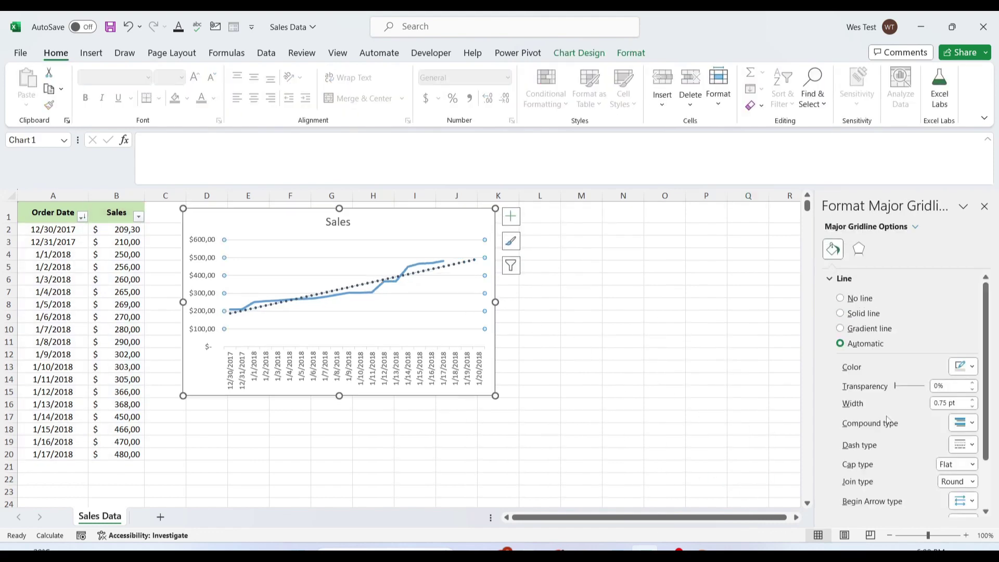
{"action": "left_click", "coordinate": [437, 270]}
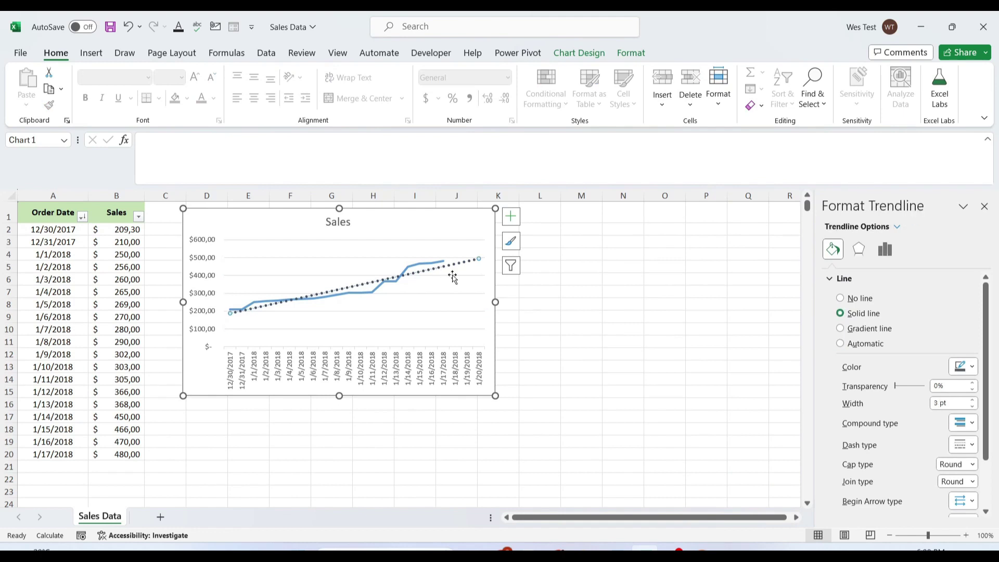
{"action": "left_click", "coordinate": [892, 253]}
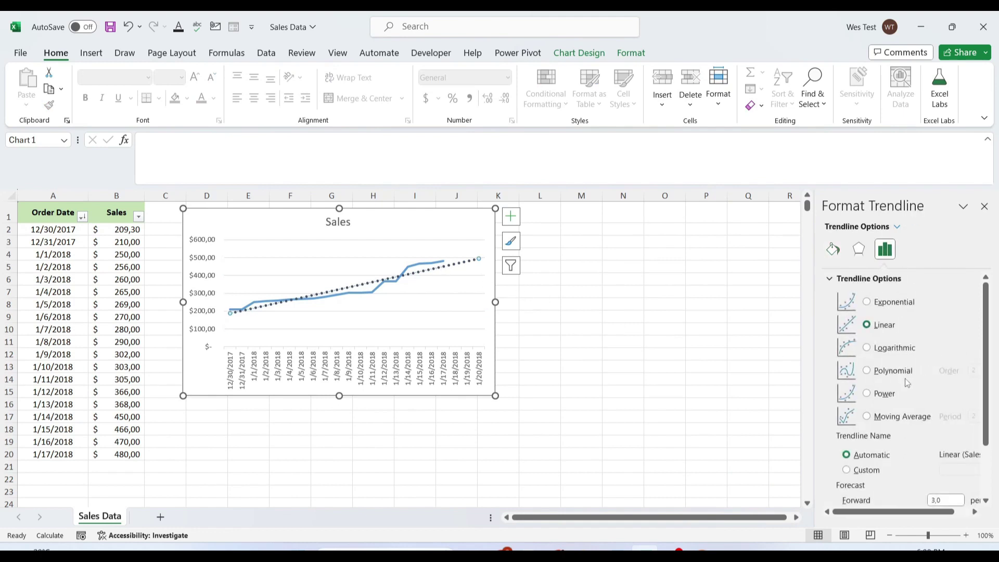
{"action": "scroll", "coordinate": [967, 483], "scroll_direction": "down", "scroll_amount": 3}
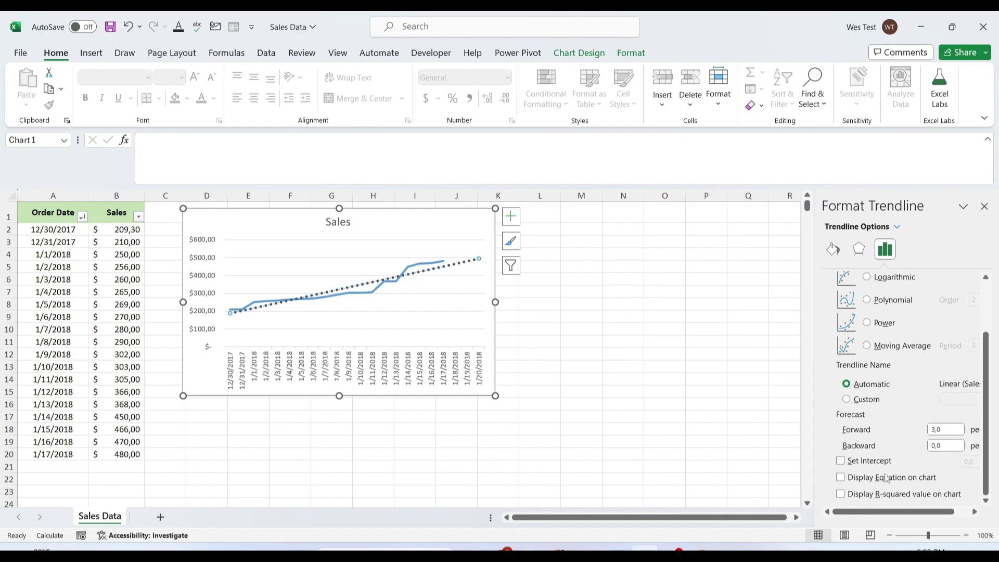
Turn on Display Equation and R-squared, showing y = 14,618x - 629836 and R² = 0,8754
{"action": "left_click", "coordinate": [843, 480]}
{"action": "left_click", "coordinate": [841, 493]}
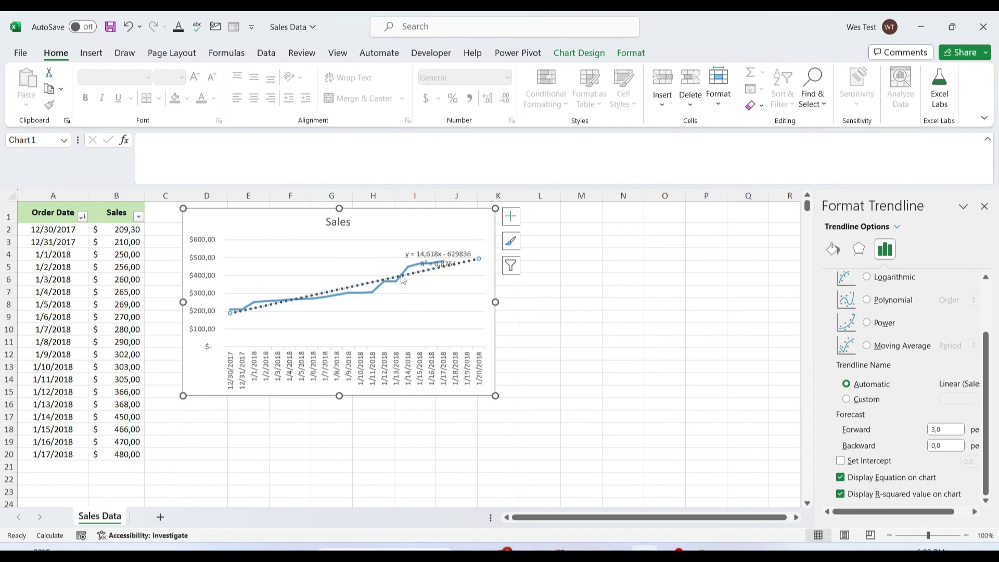
Drag the equation and R² label up near the chart title, then select and right-click the trendline
{"action": "left_click", "coordinate": [445, 253]}
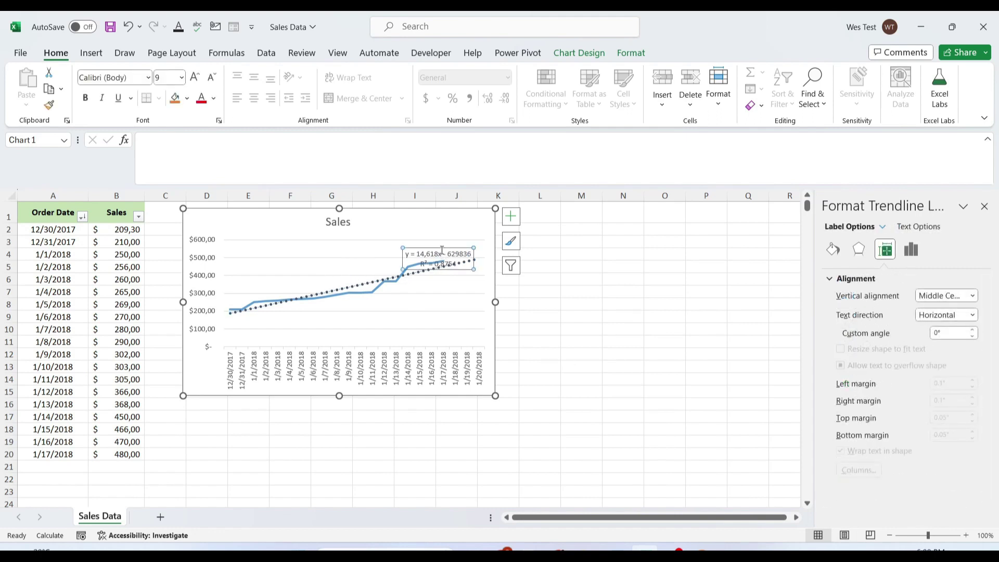
{"action": "left_click_drag", "start_coordinate": [436, 268], "coordinate": [430, 246]}
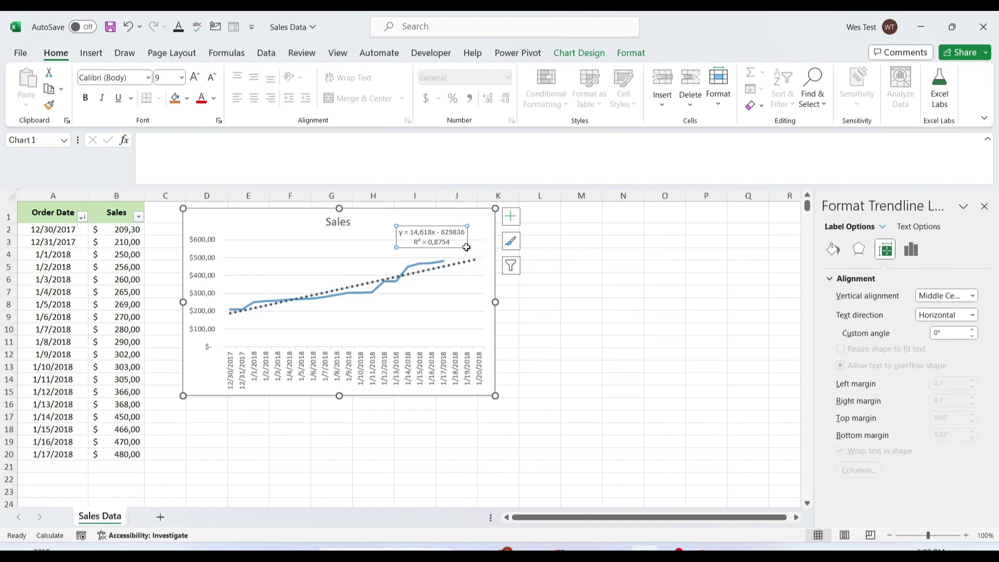
{"action": "left_click", "coordinate": [432, 274]}
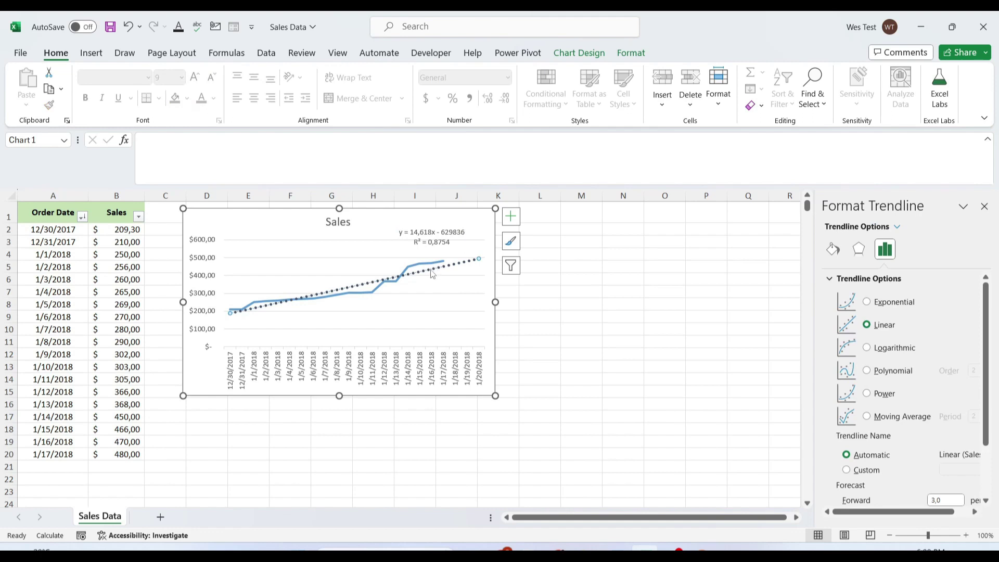
{"action": "right_click", "coordinate": [432, 274]}
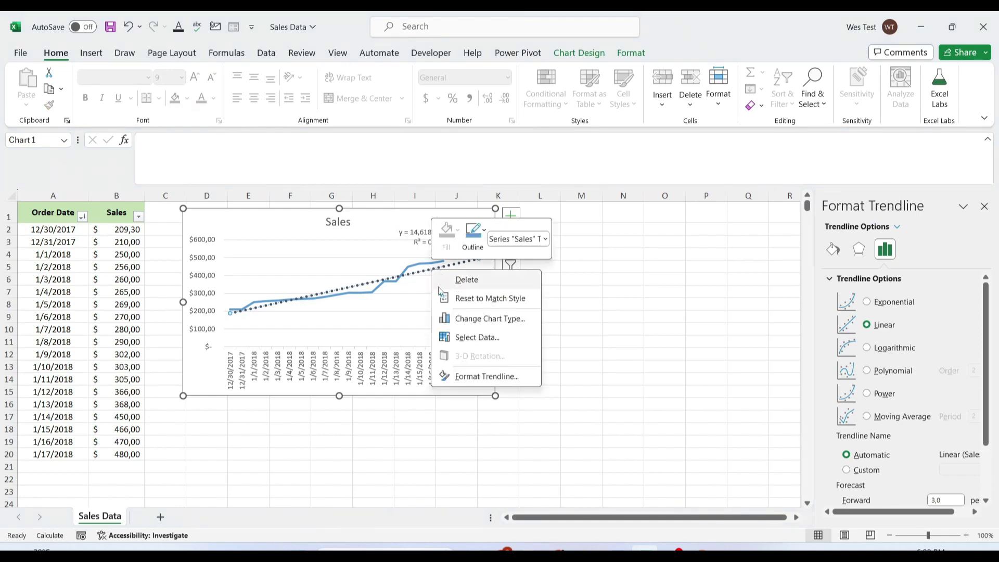
Replace the formatted trendline with a default one by toggling Trendline off and on in Chart Elements
{"action": "left_click", "coordinate": [465, 255]}
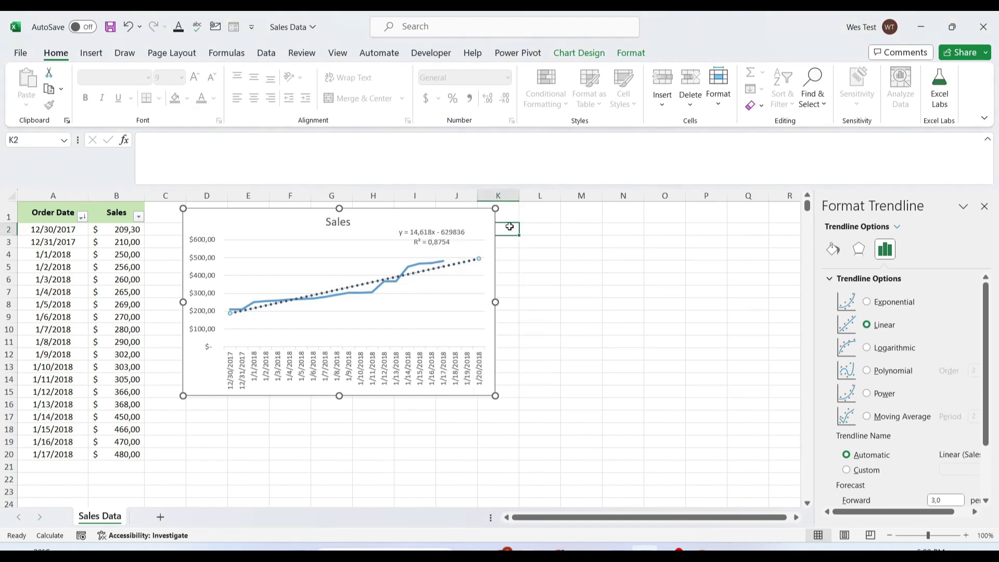
{"action": "left_click", "coordinate": [494, 225]}
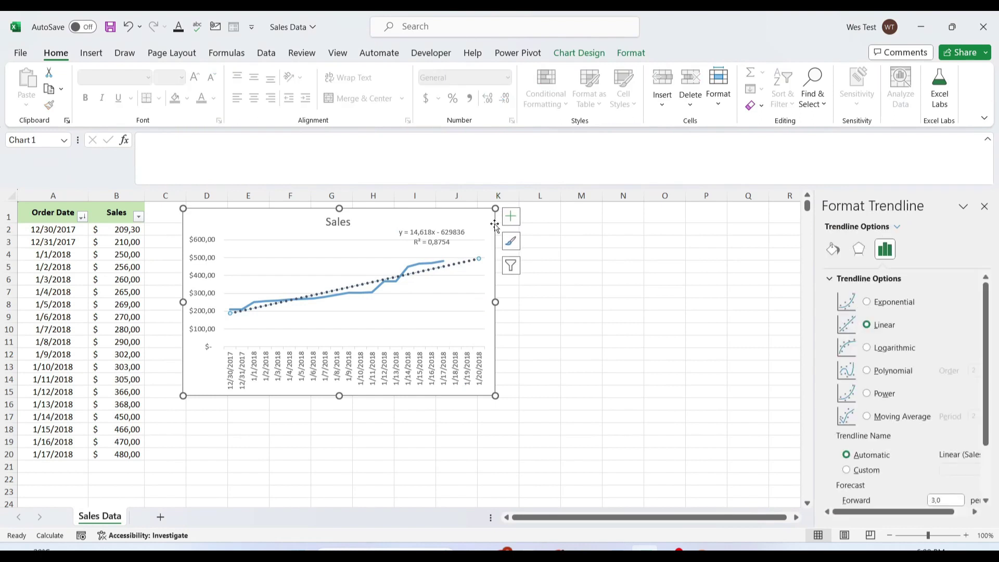
{"action": "left_click", "coordinate": [510, 216]}
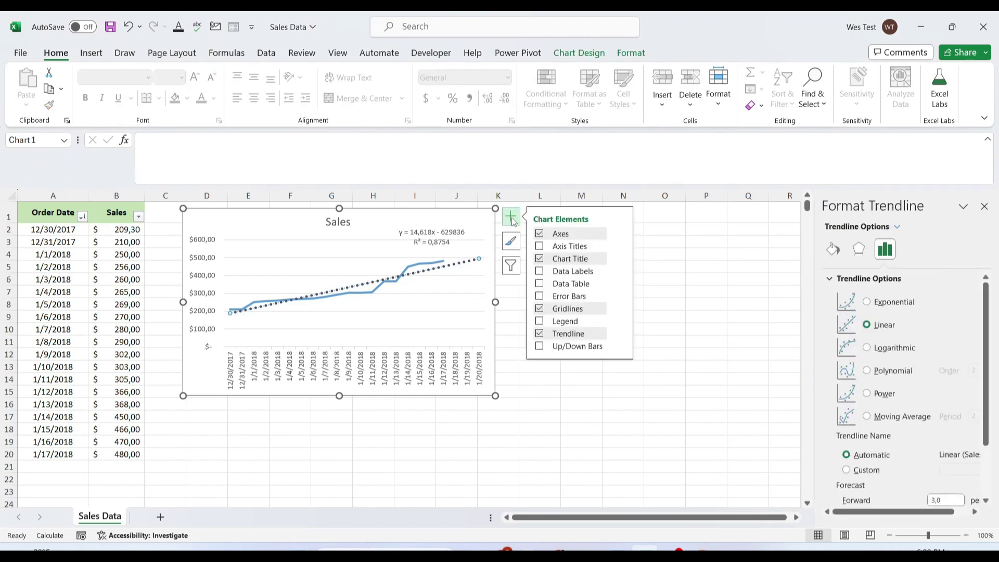
{"action": "double_click", "coordinate": [540, 334]}
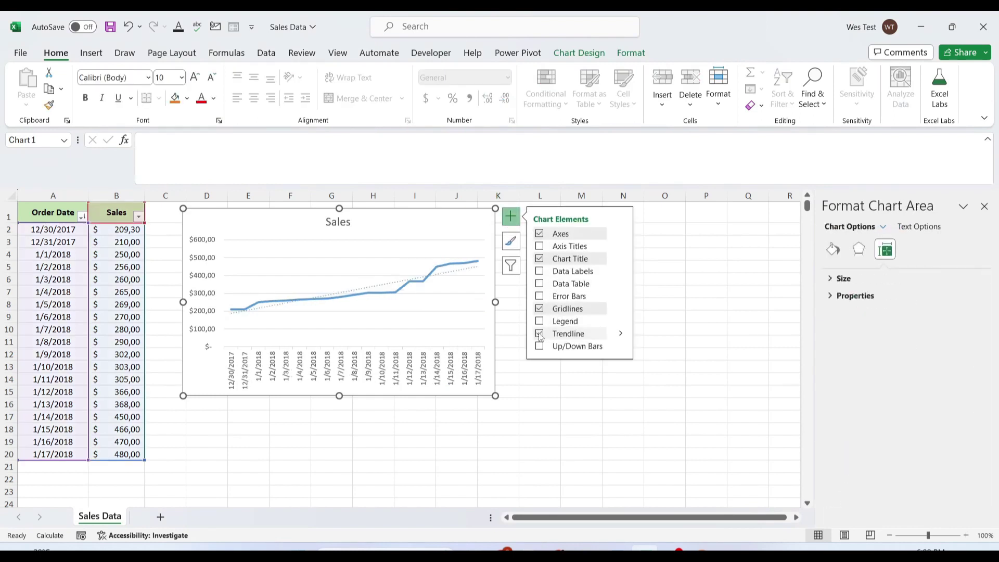
{"action": "left_click", "coordinate": [540, 336]}
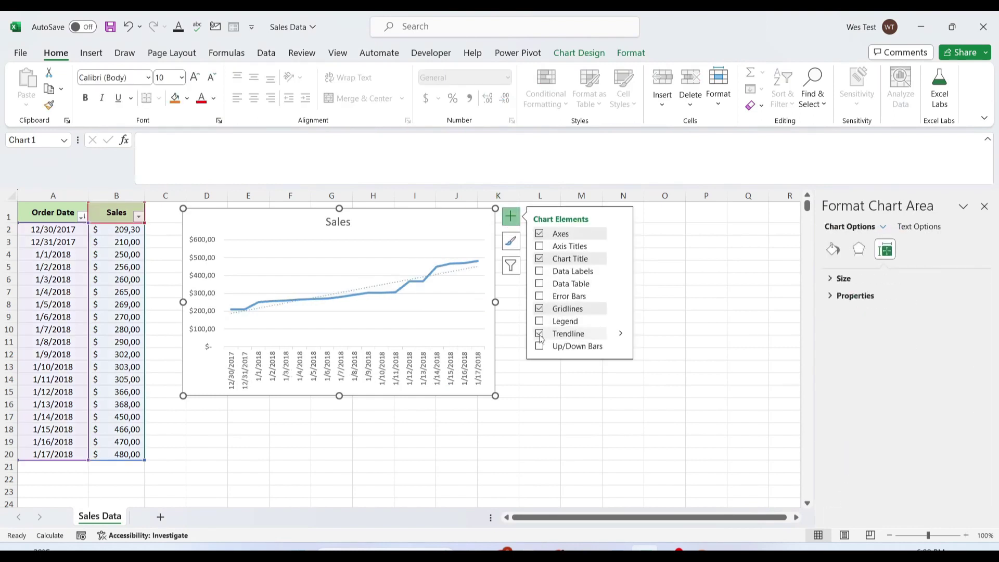